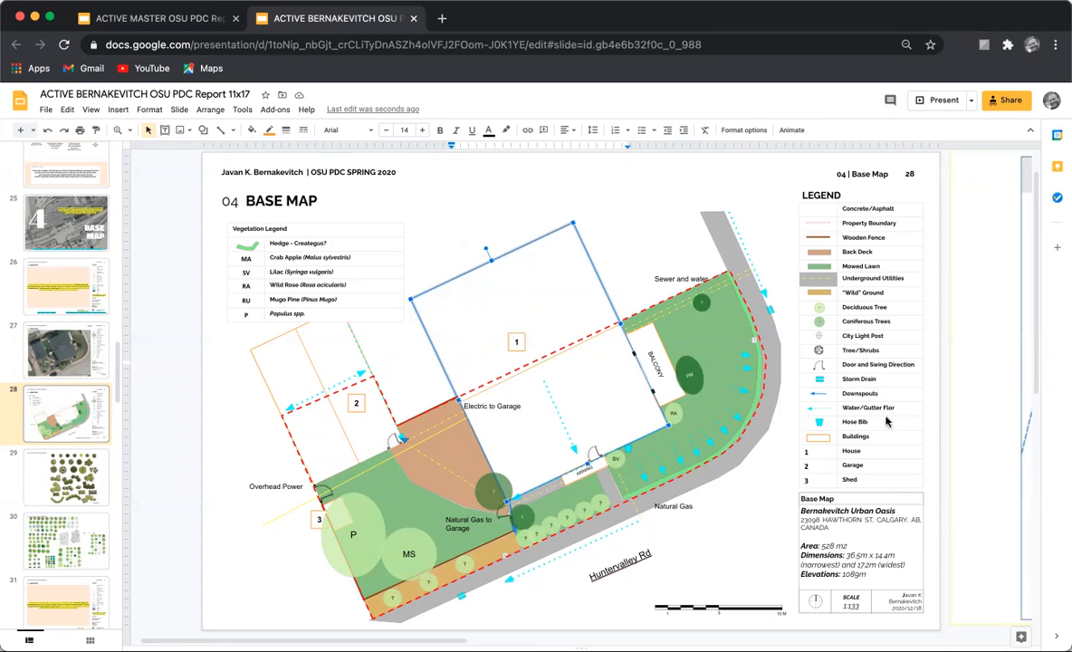
Step: Apply the custom Aerial Photo layout behind the base map drawing on slide 28, and undo it
scroll(708, 385, down, 1)
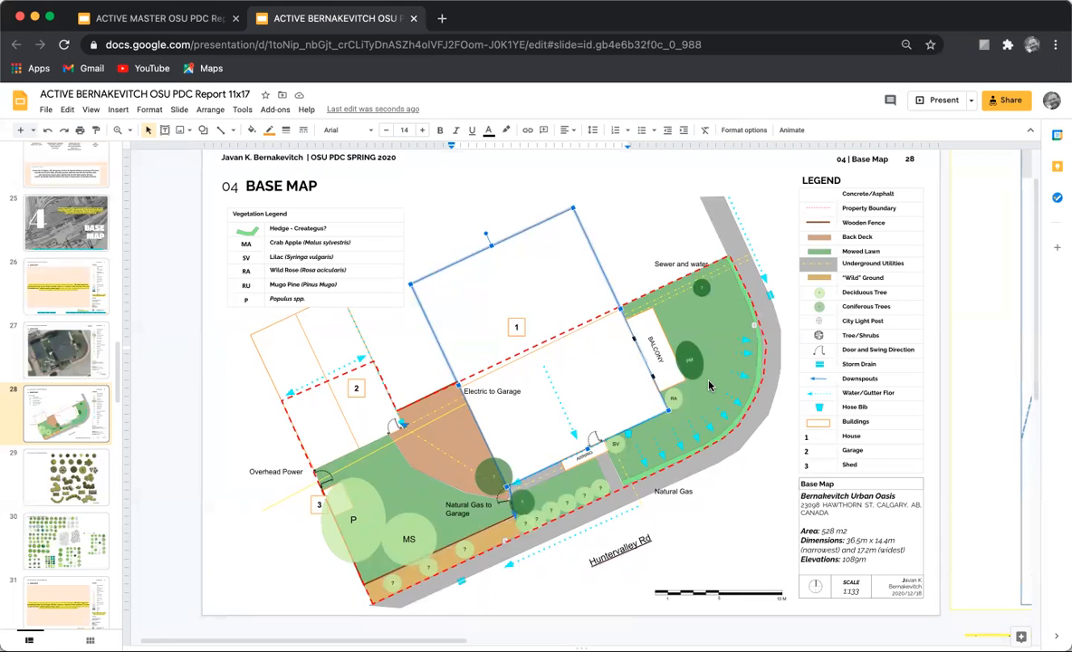
scroll(709, 386, down, 1)
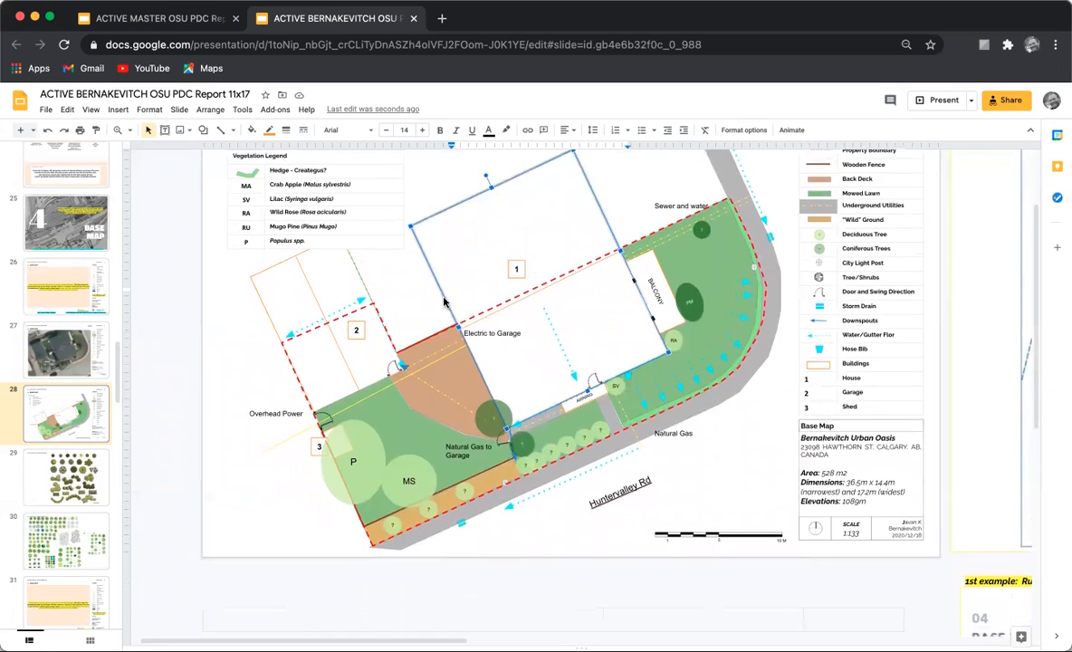
click(151, 110)
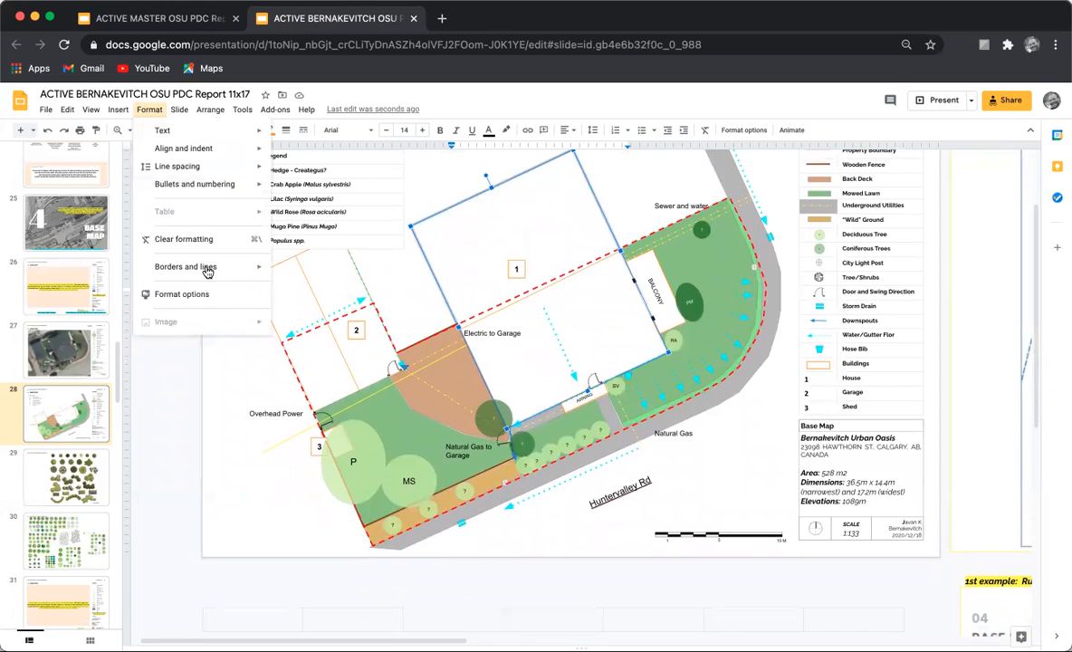
mouse_move(180, 111)
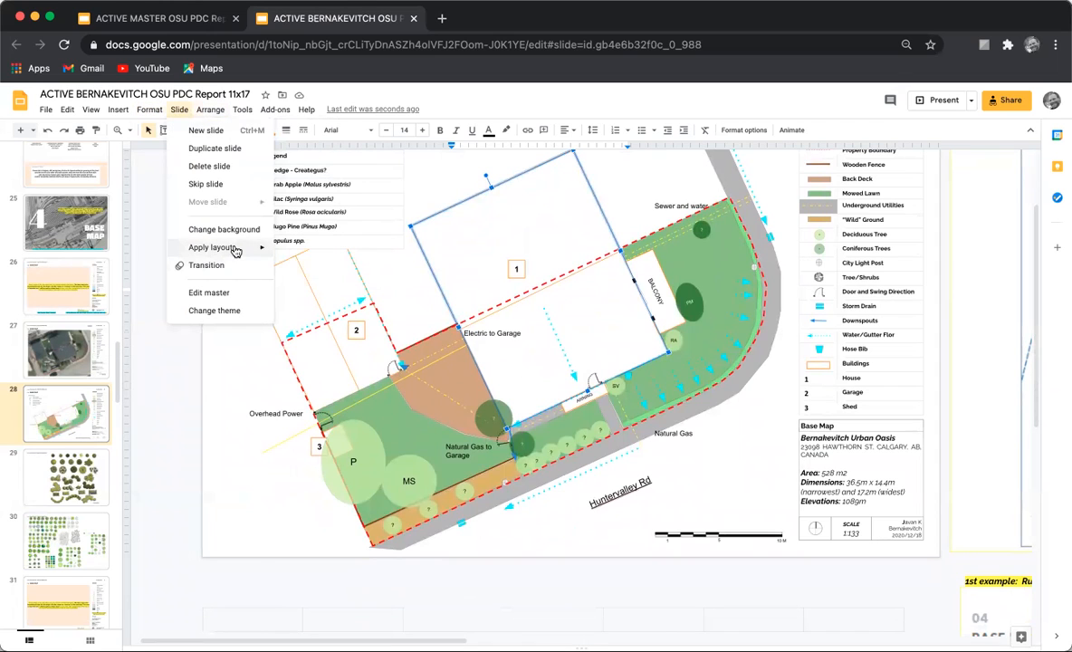
mouse_move(226, 248)
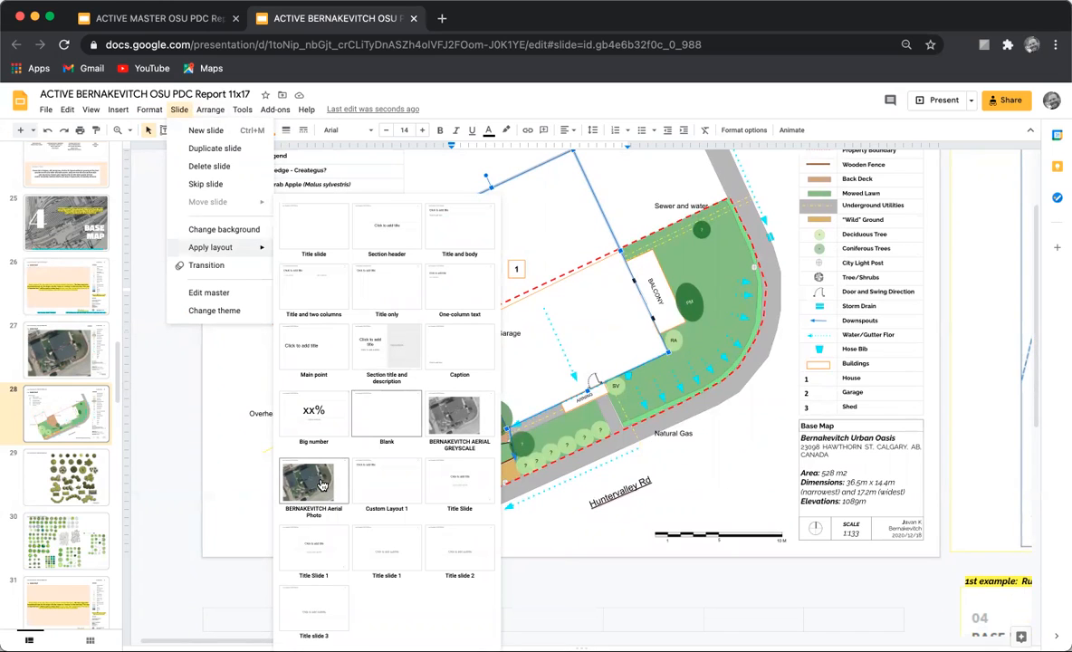
click(320, 484)
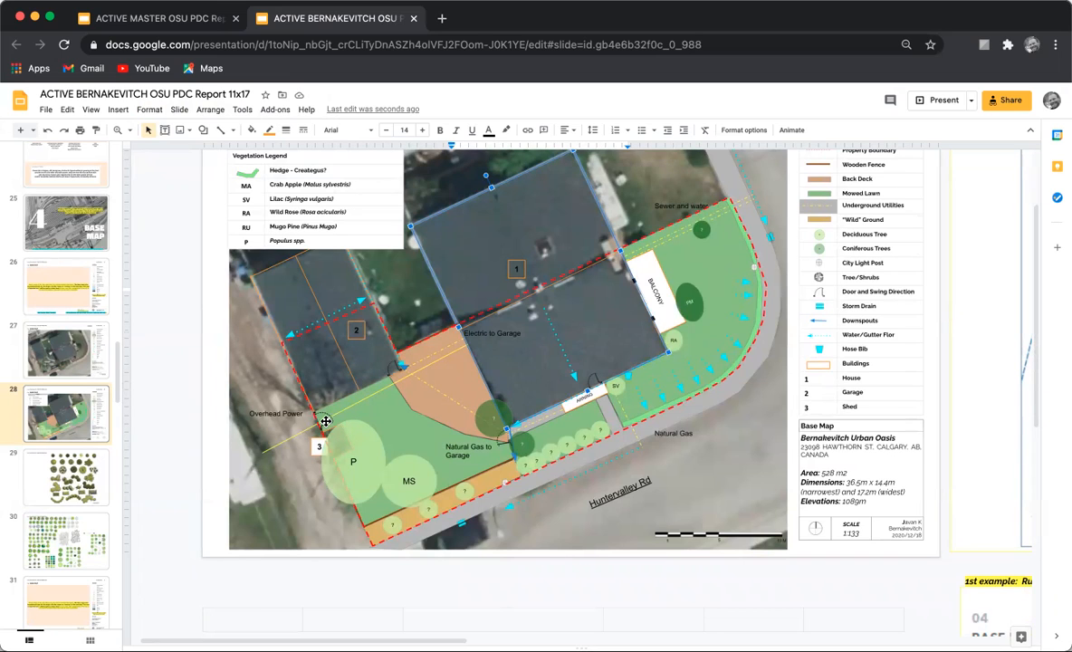
key(Delete)
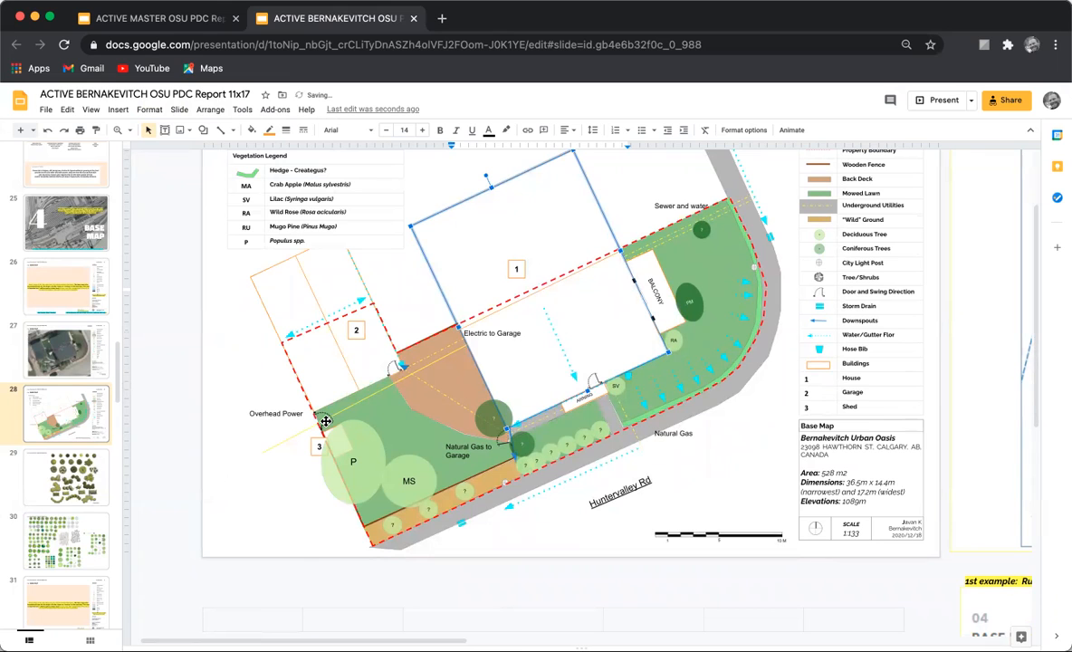
scroll(403, 463, up, 3)
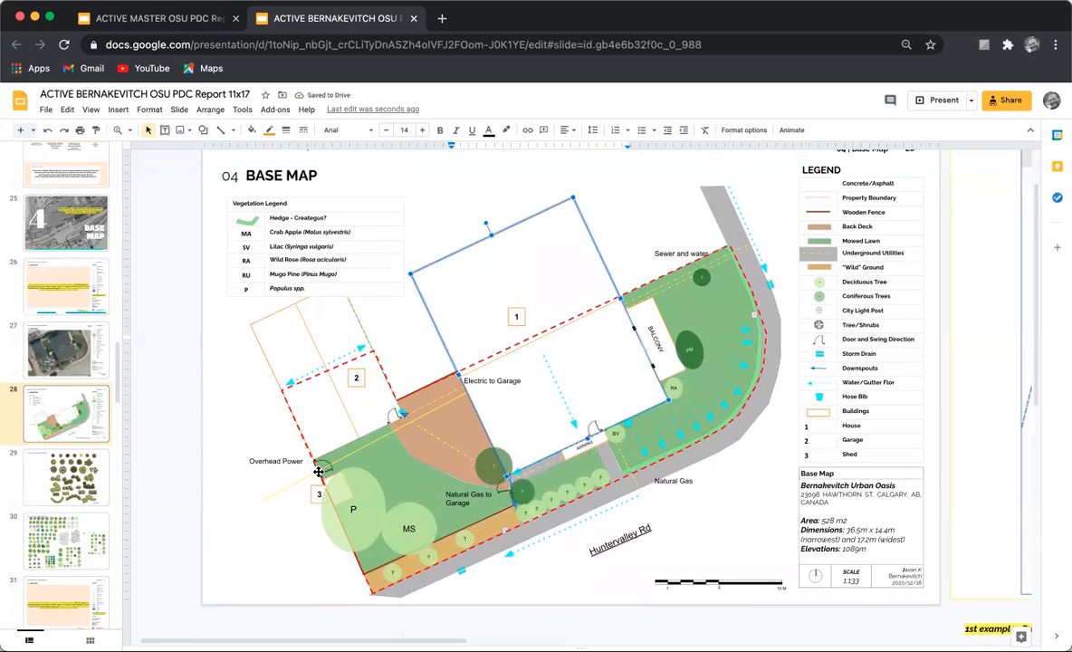
Step: Compare the house outline on the base map with the Buildings symbol and numbered entries in the legend
click(268, 439)
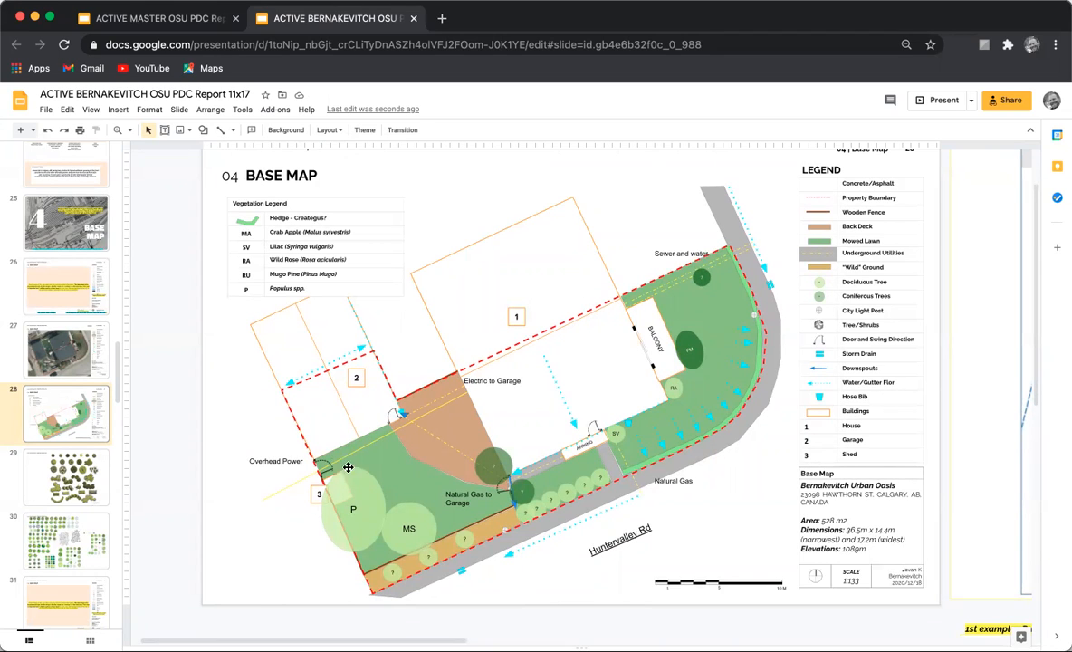
click(553, 265)
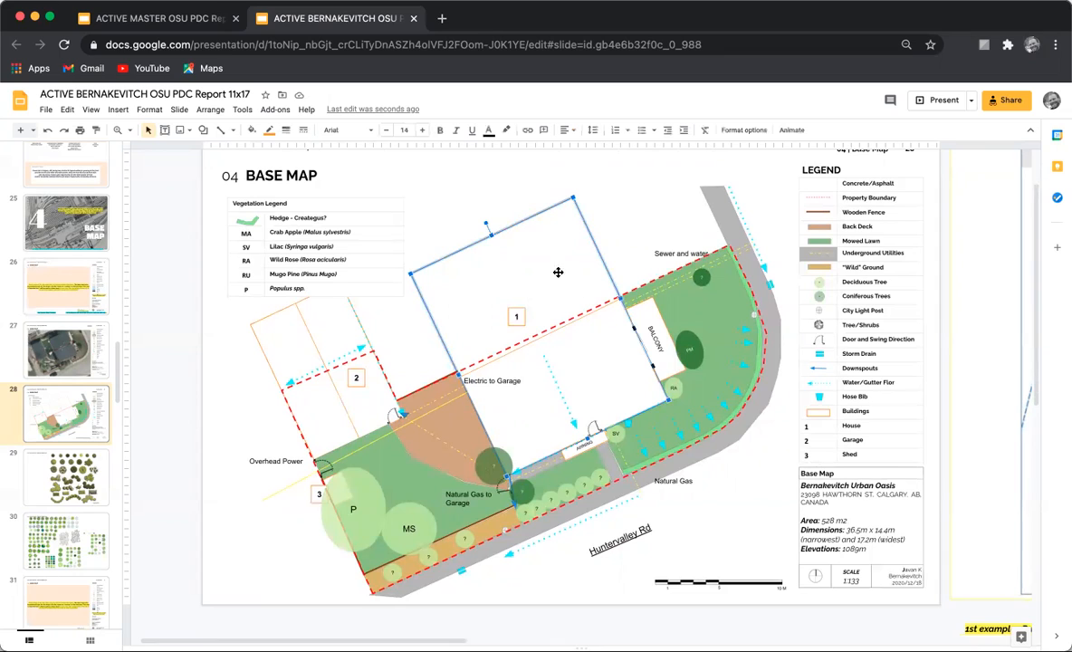
click(817, 410)
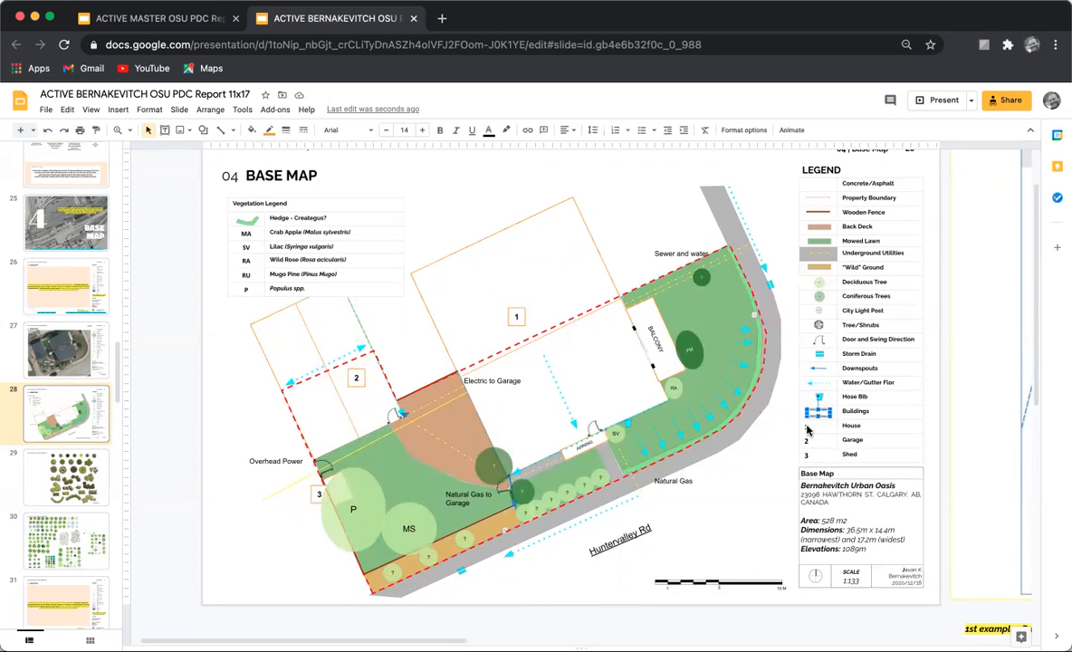
click(809, 432)
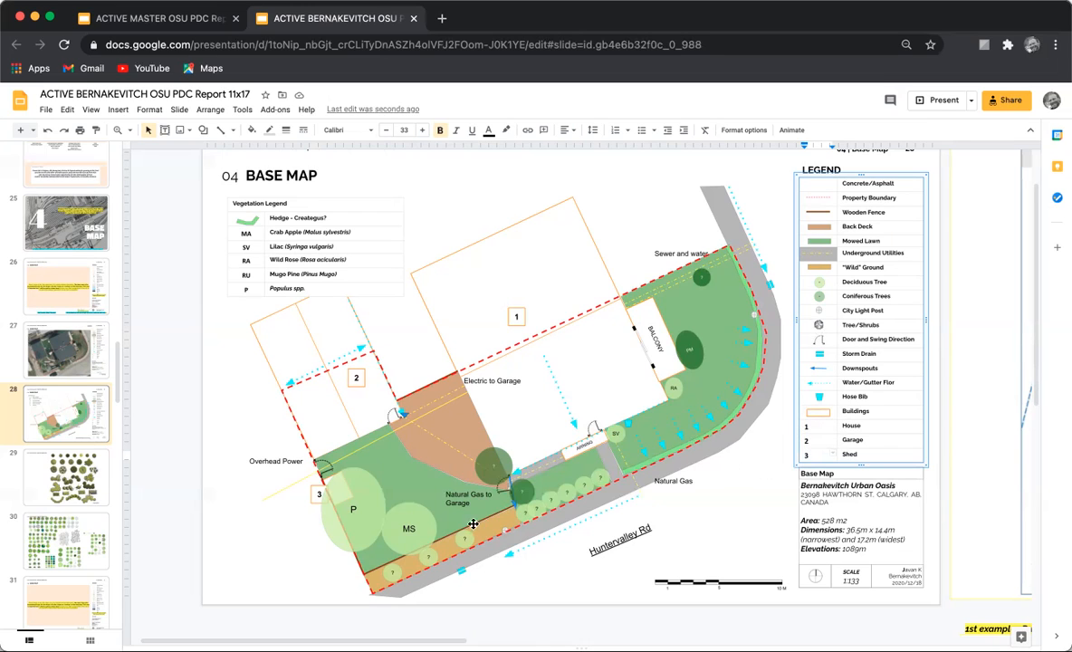
Step: Fine-tune the position of the grey sidewalk shape along the curved edge of the property in small nudges
click(735, 436)
key(shift+Right)
key(shift+Right)
key(shift+Down)
key(shift+Down)
key(shift+Down)
key(shift+Down)
key(shift+Down)
key(shift+Down)
key(shift+Down)
key(shift+Right)
key(shift+Up)
key(shift+Up)
key(shift+Up)
key(shift+Left)
key(shift+Left)
key(shift+Up)
key(shift+Up)
key(shift+Up)
key(shift+Left)
key(shift+Up)
key(shift+Right)
key(shift+Left)
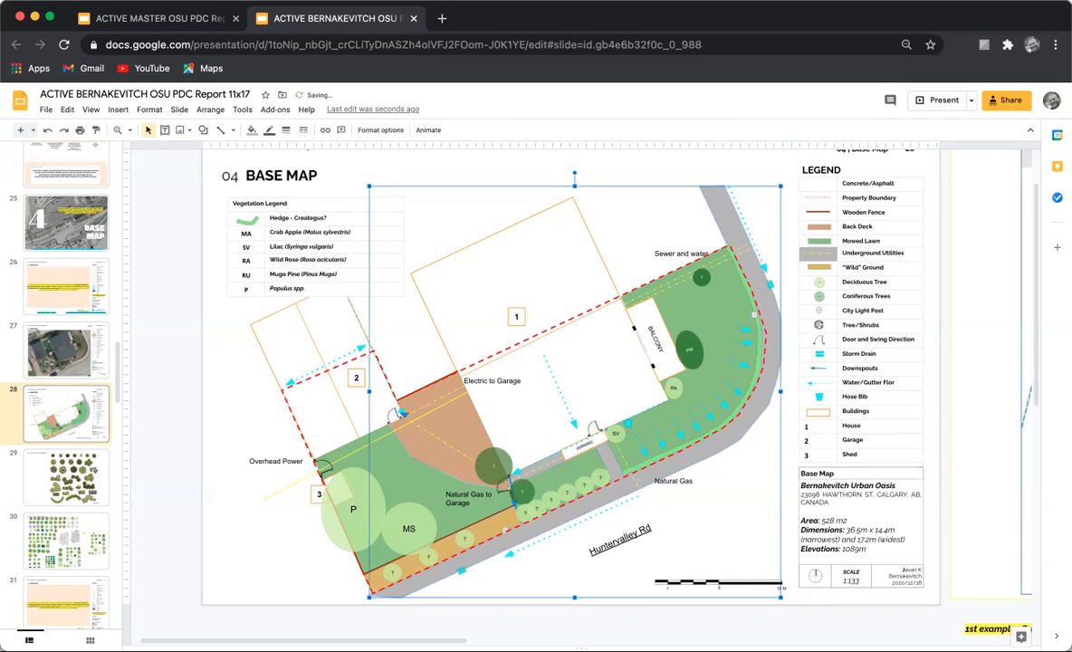
Step: Duplicate the Back Deck swatch in the legend and place the copy in the Concrete/Asphalt row
click(548, 466)
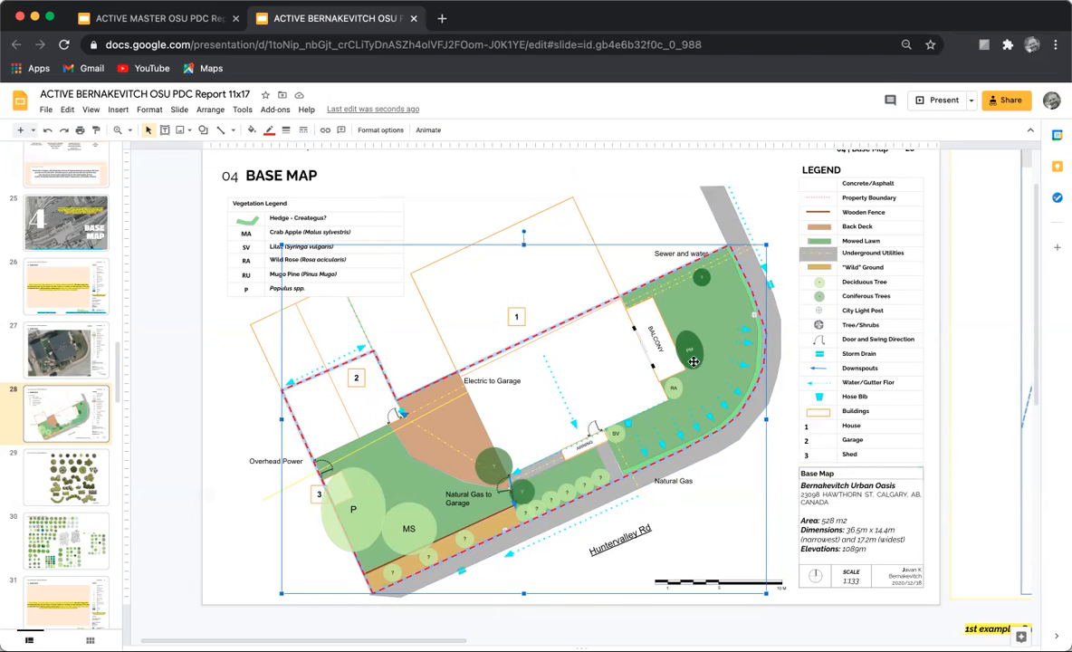
click(818, 226)
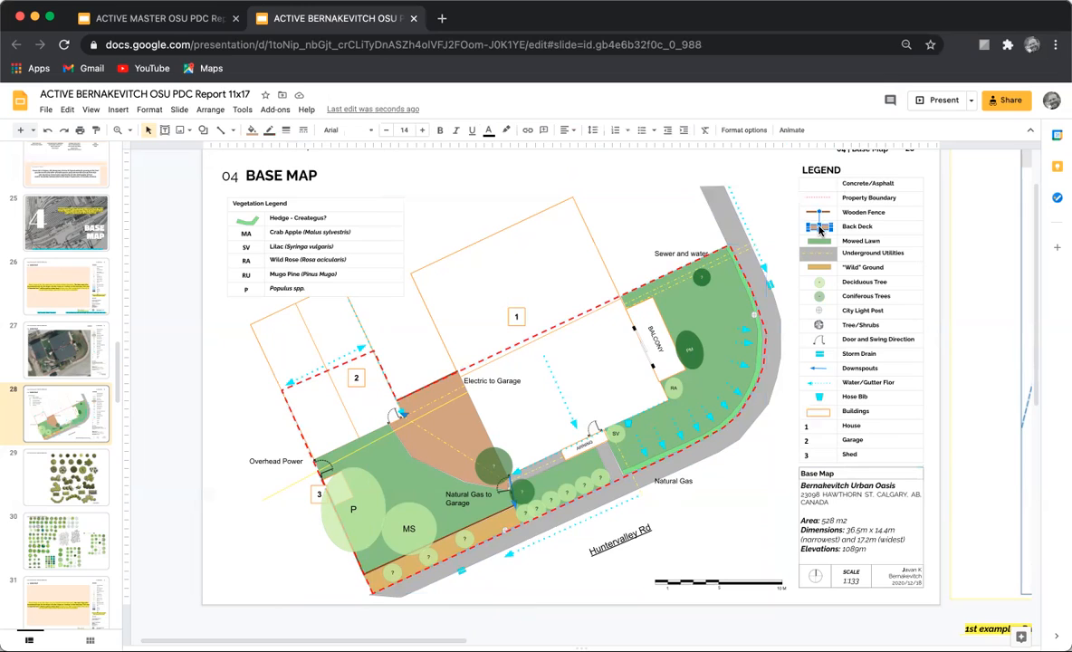
key(Down)
key(Down)
drag(819, 229, 815, 183)
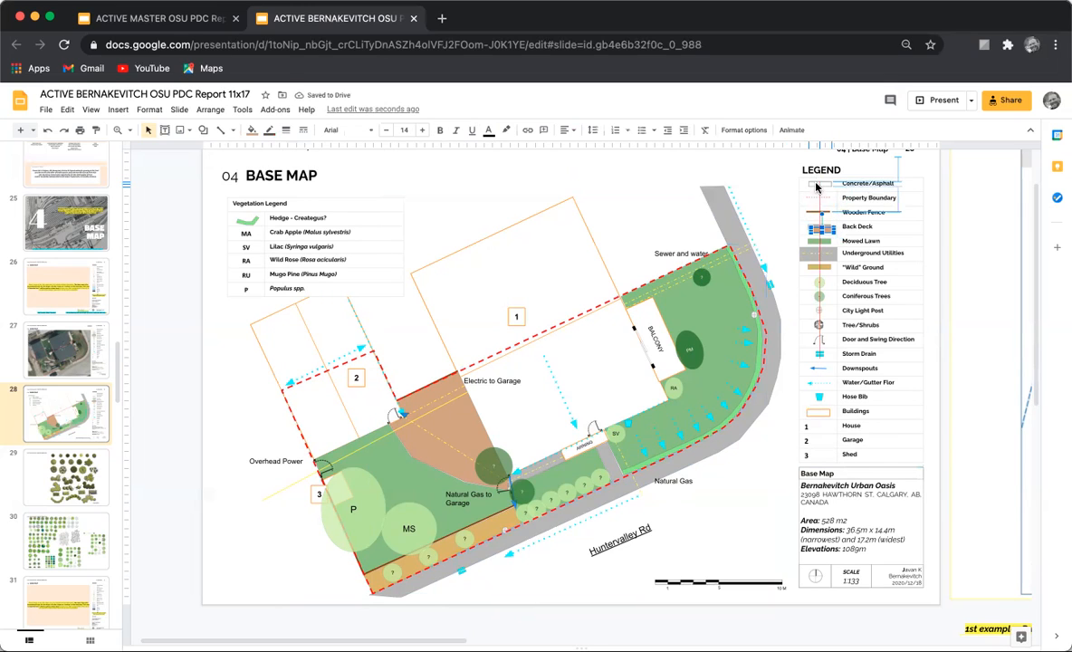
Step: Copy the grey sidewalk shape's formatting onto the Concrete/Asphalt swatch in the legend
click(724, 211)
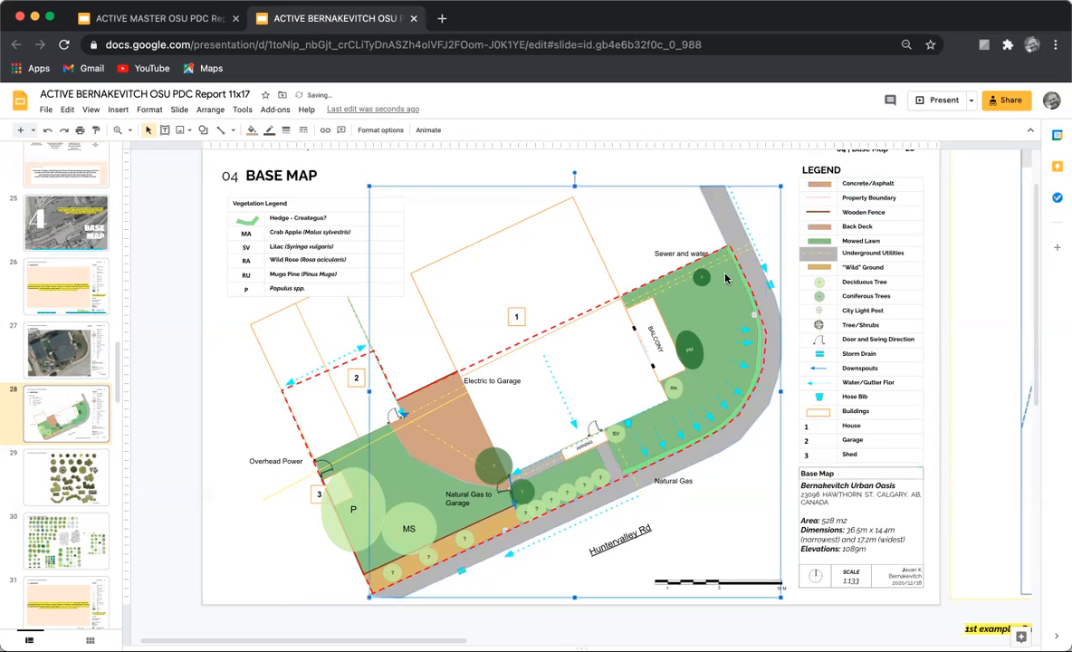
click(96, 129)
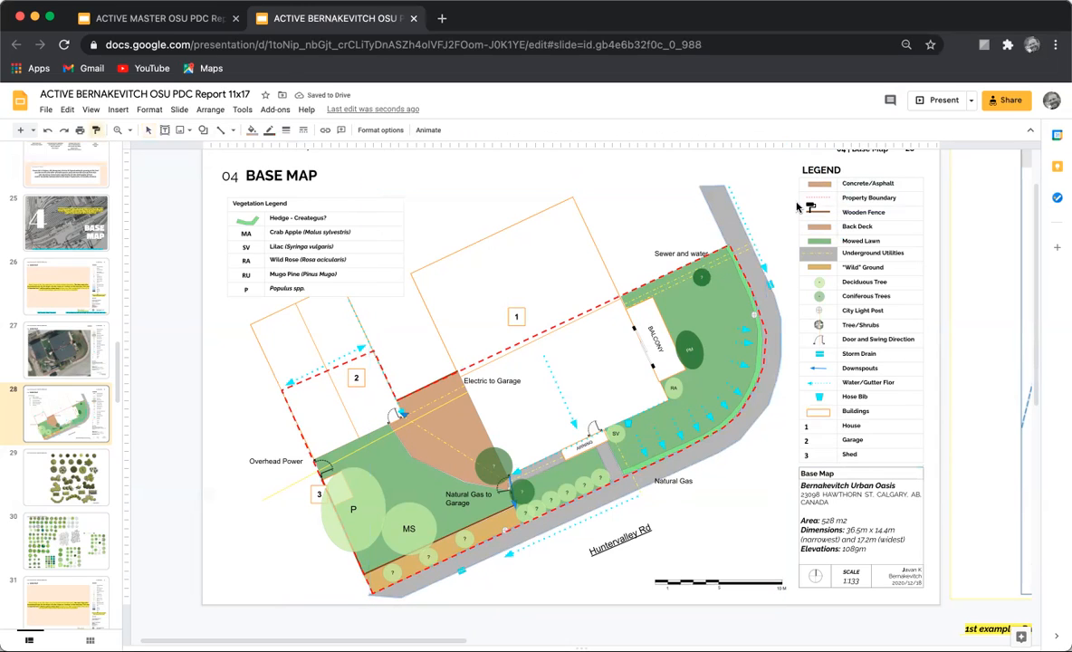
click(820, 188)
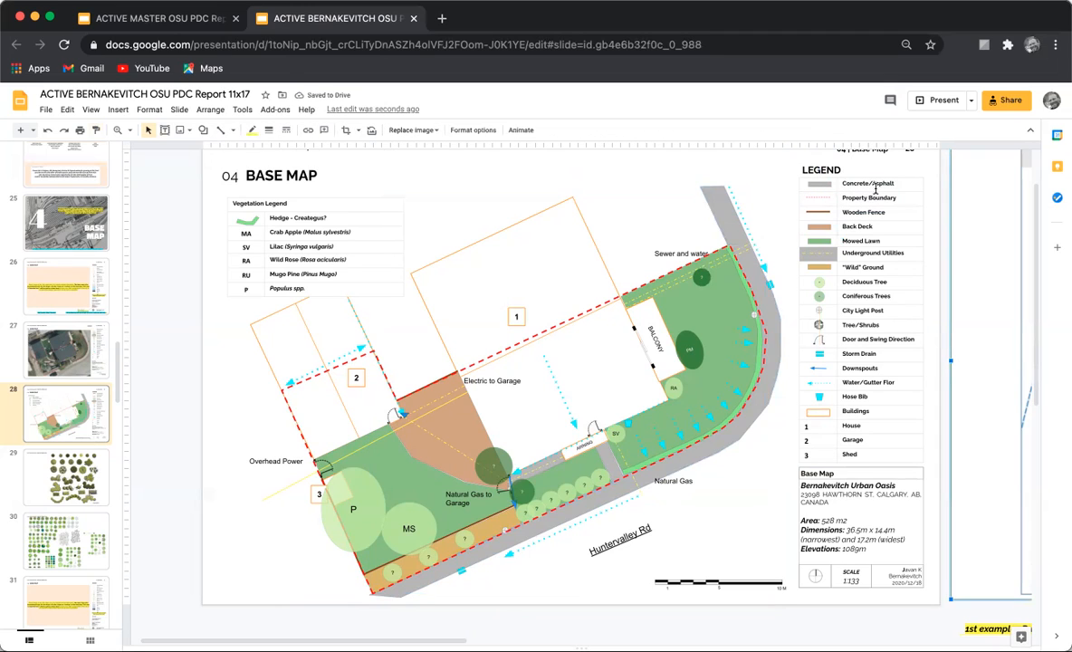
Step: Check the property boundary against the aerial photo on slide 27, and return to the drawn base map on slide 28
click(649, 366)
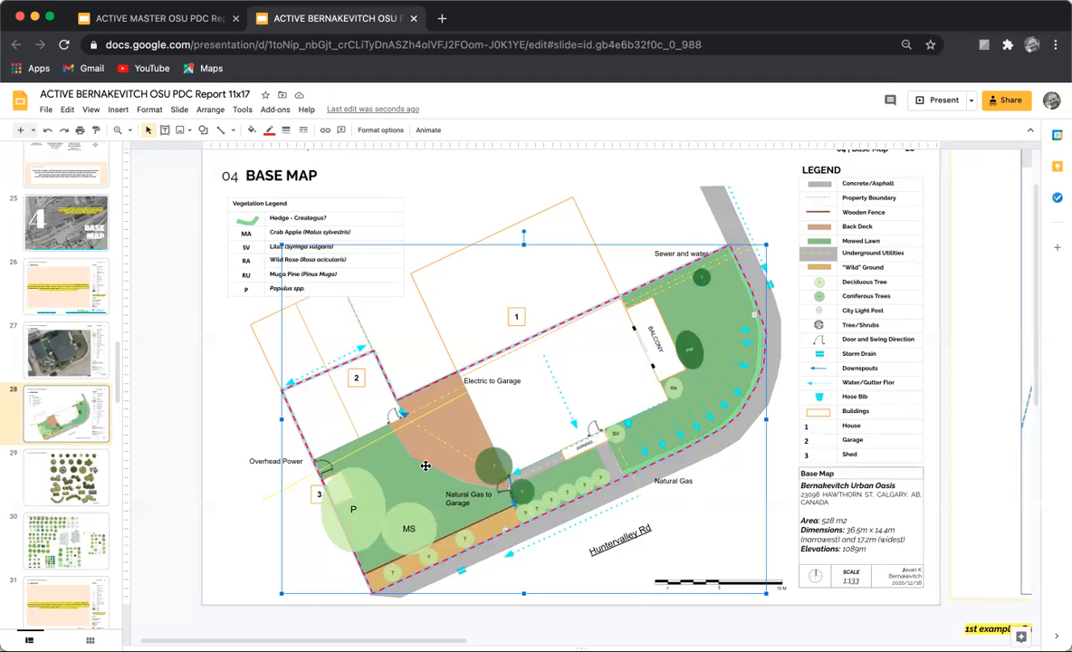
click(71, 334)
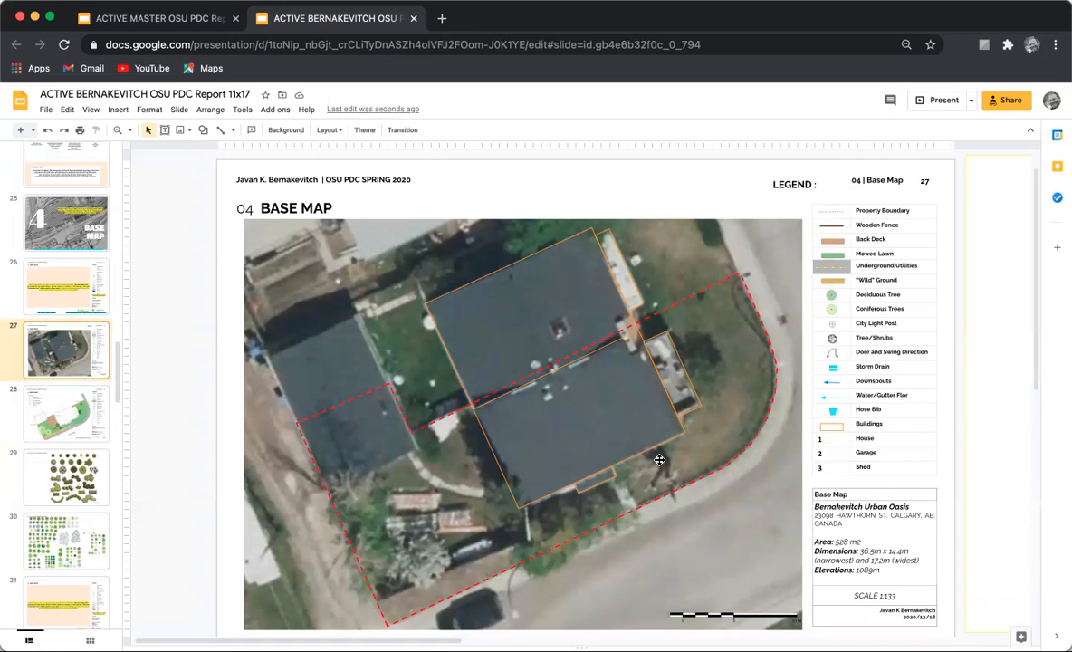
click(85, 390)
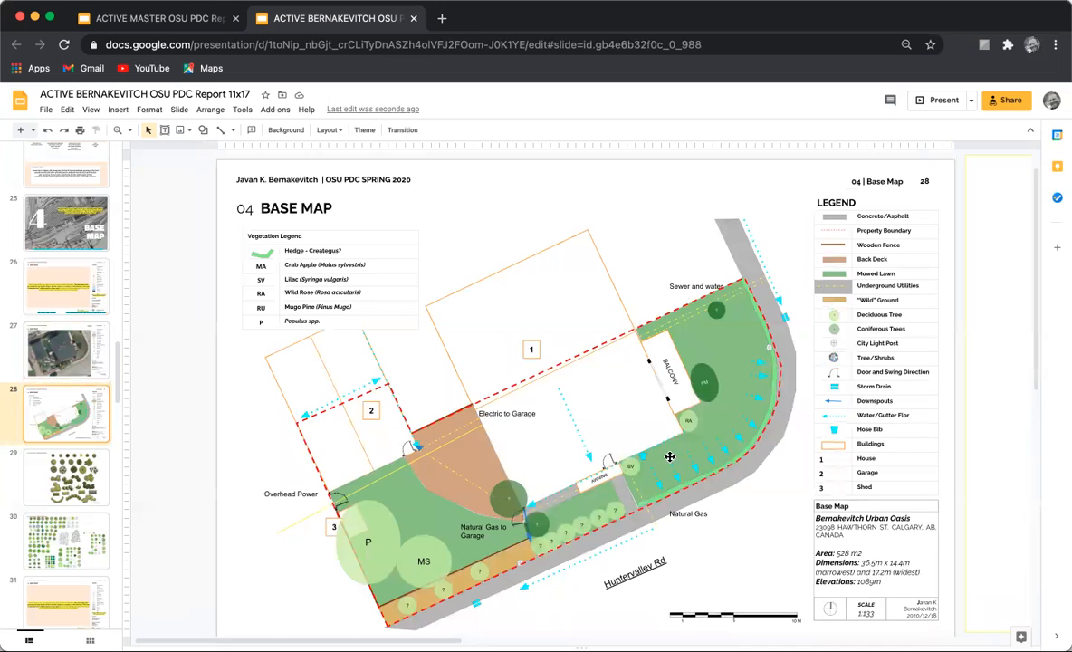